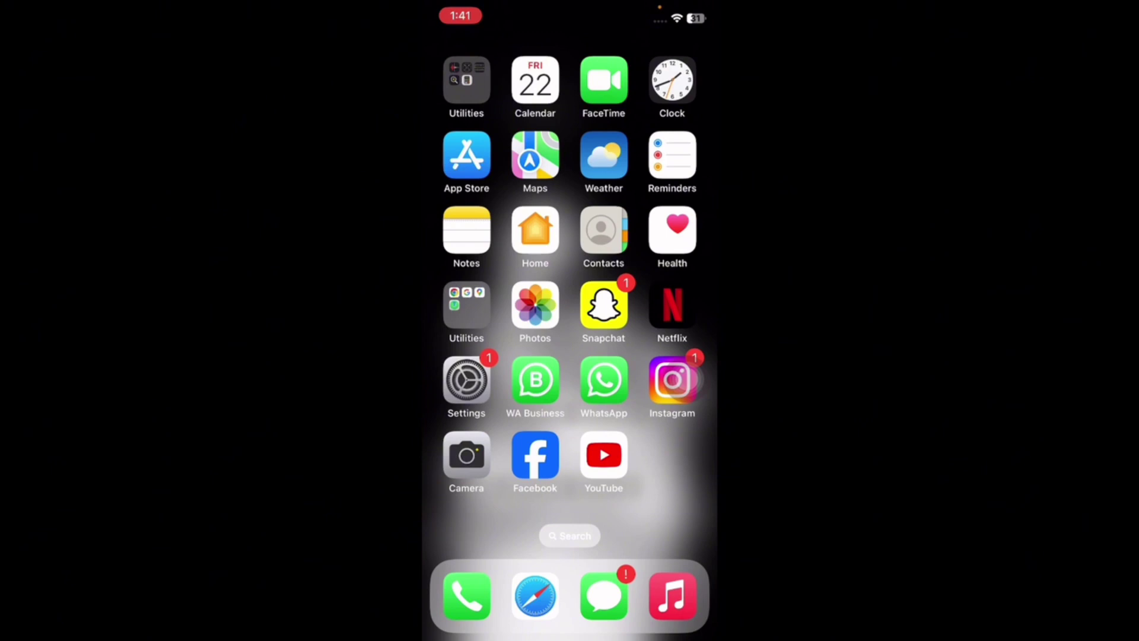
# Step: Bring the Facebook card forward in the App Switcher, then leave Facebook for the home screen
pyautogui.moveTo(569, 632); pyautogui.dragTo(570, 401)
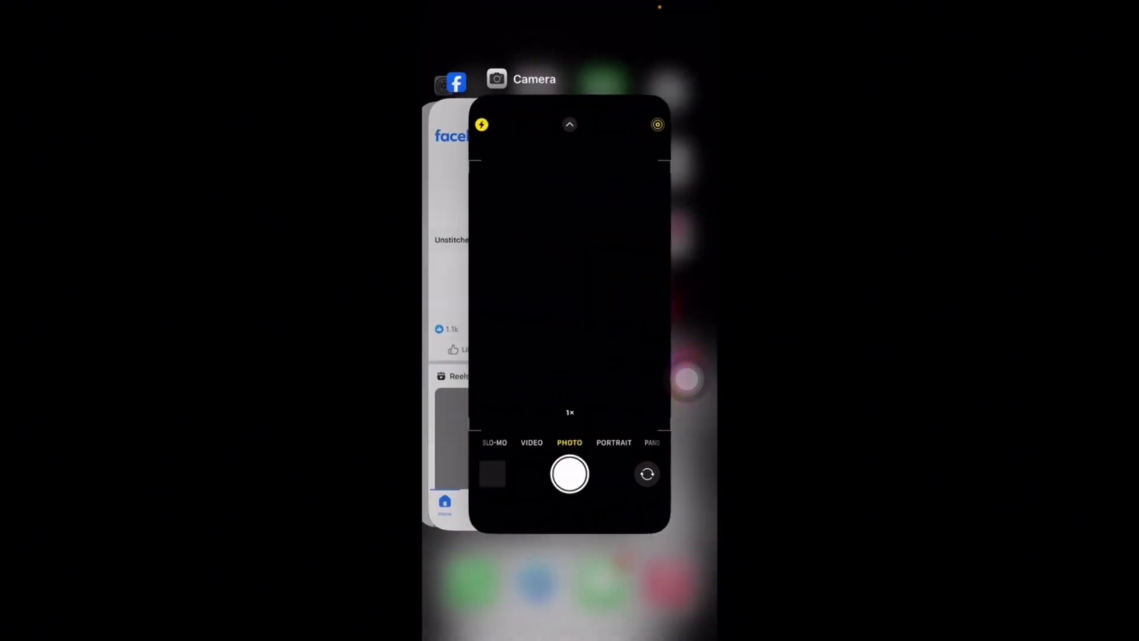
pyautogui.moveTo(498, 312); pyautogui.dragTo(623, 312)
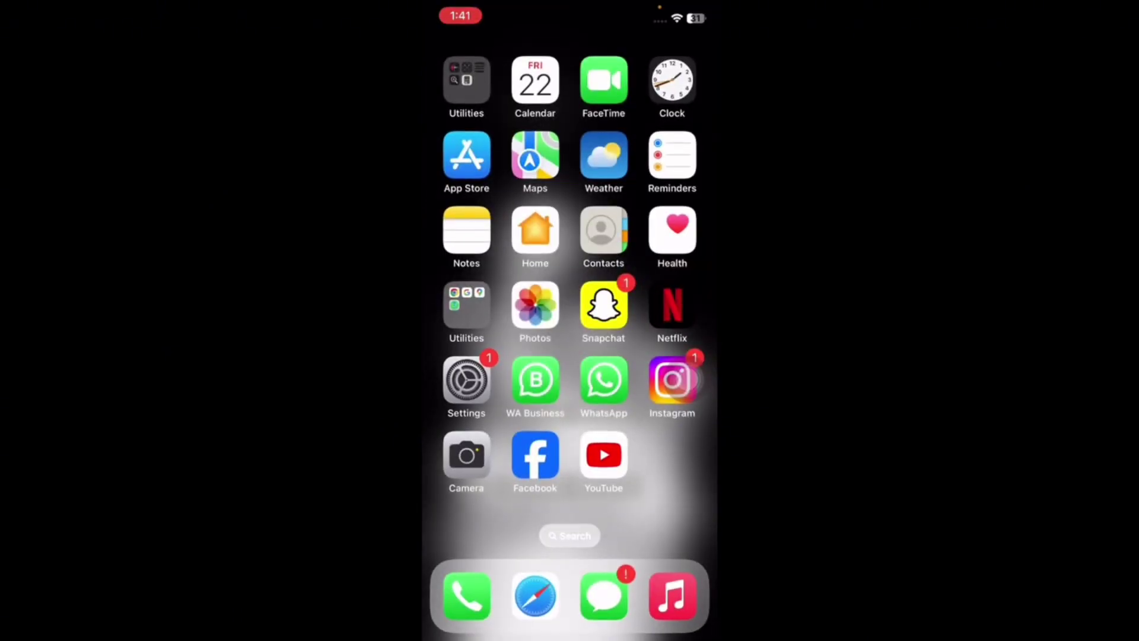
pyautogui.click(535, 455)
pyautogui.moveTo(569, 632); pyautogui.dragTo(569, 356)
# Step: Clear cookies and cache from Facebook's Settings & Privacy browser settings, then go home
pyautogui.click(534, 455)
pyautogui.click(693, 603)
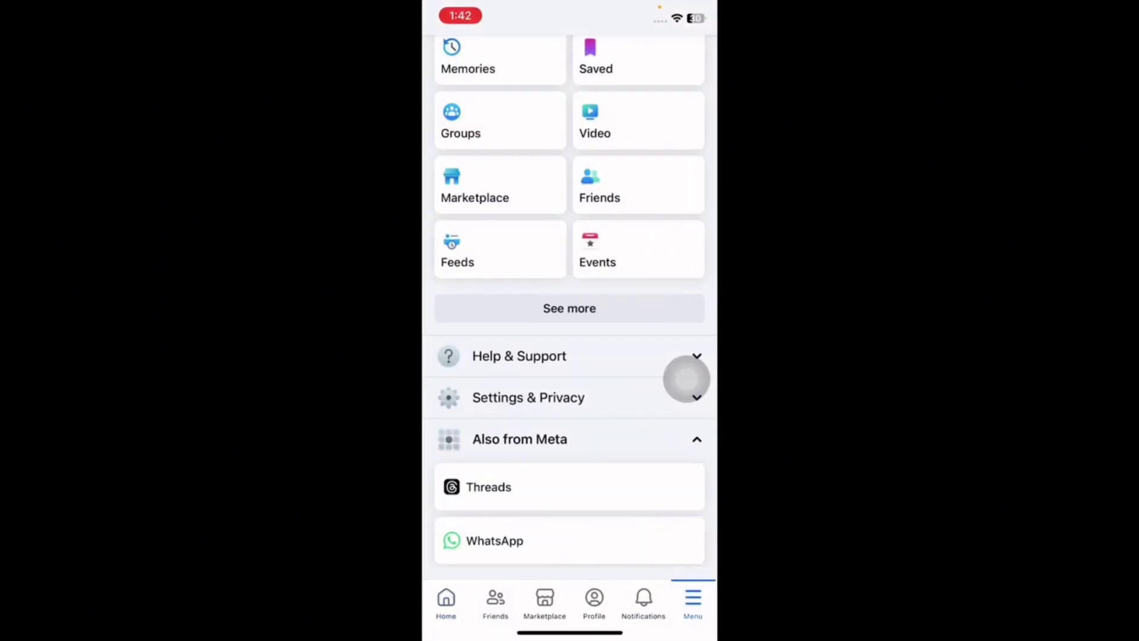
pyautogui.click(570, 397)
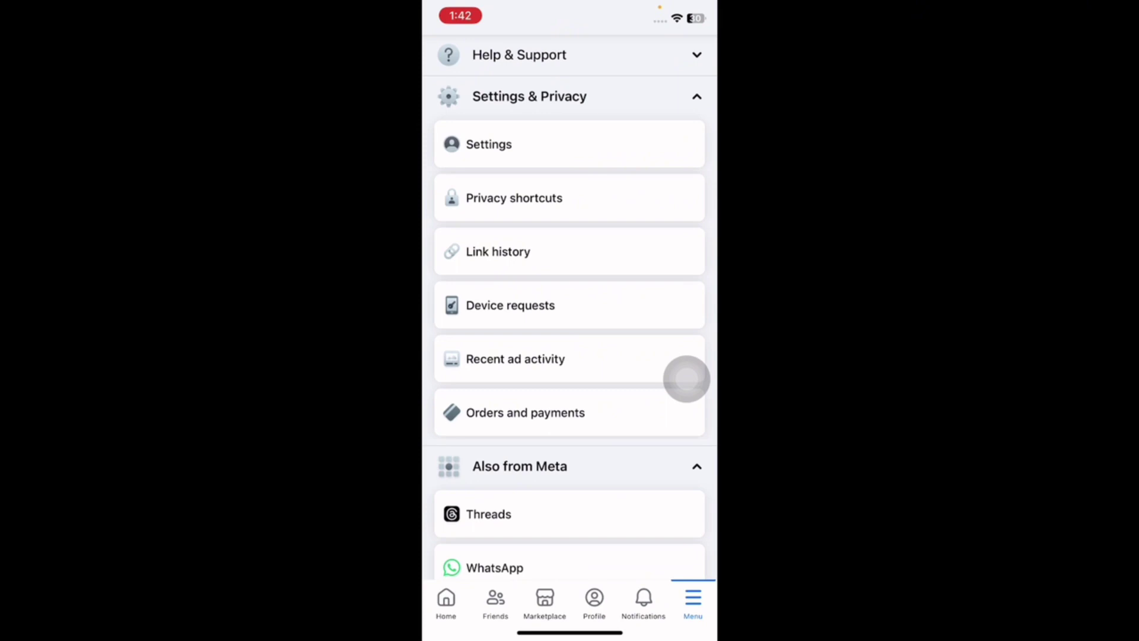
pyautogui.click(569, 144)
pyautogui.scroll(-5, 569, 356)
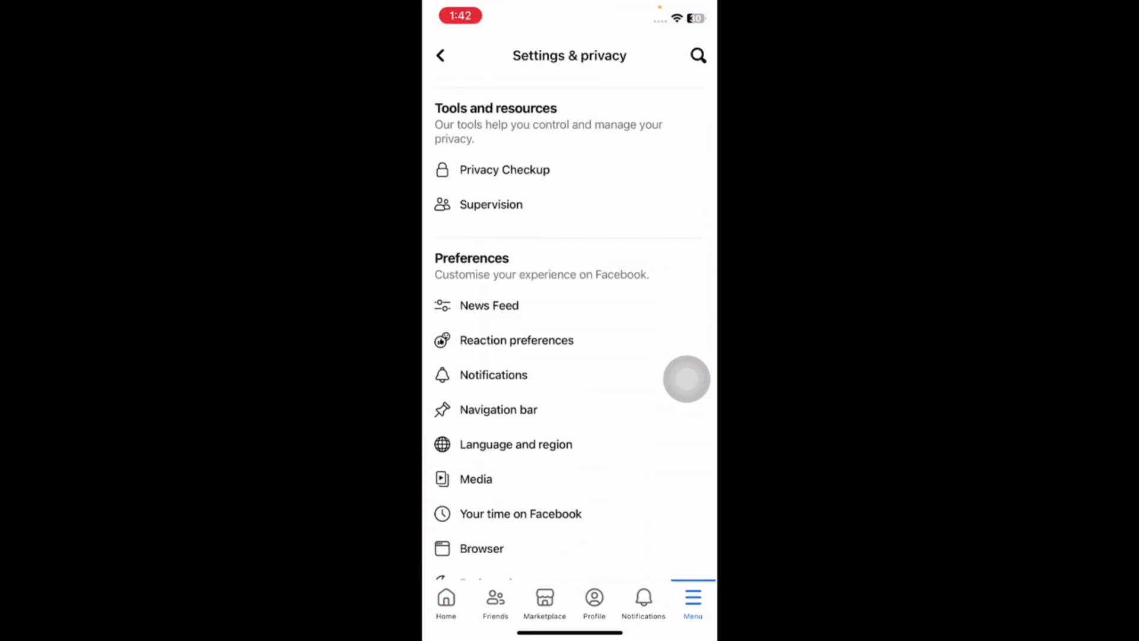
pyautogui.scroll(-5, 569, 356)
pyautogui.scroll(-1, 570, 356)
pyautogui.click(481, 313)
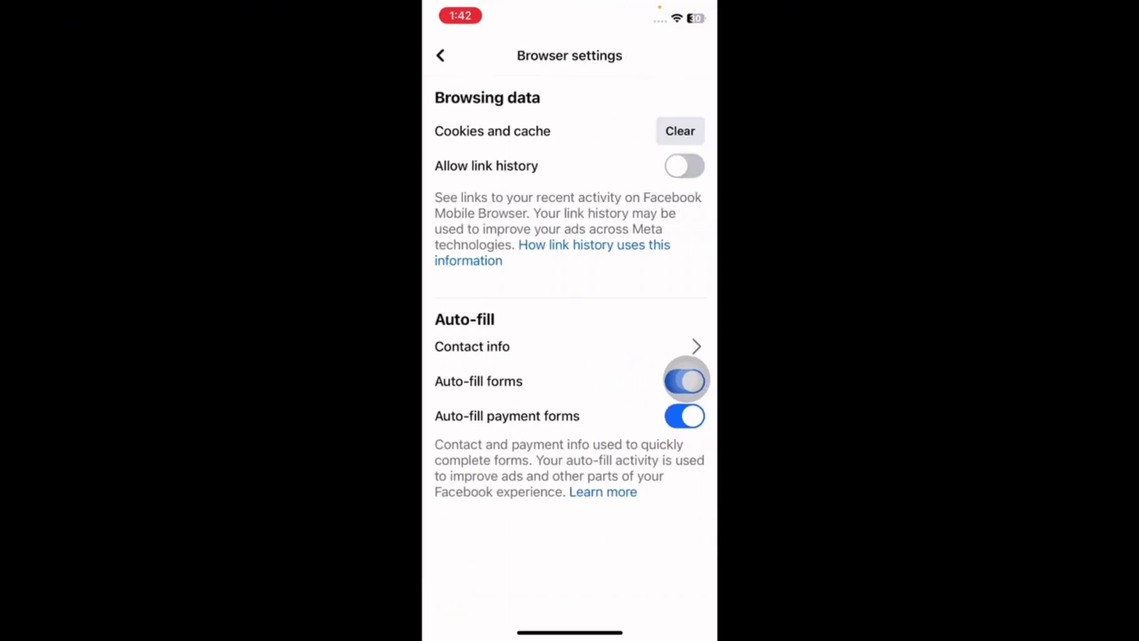
pyautogui.click(680, 131)
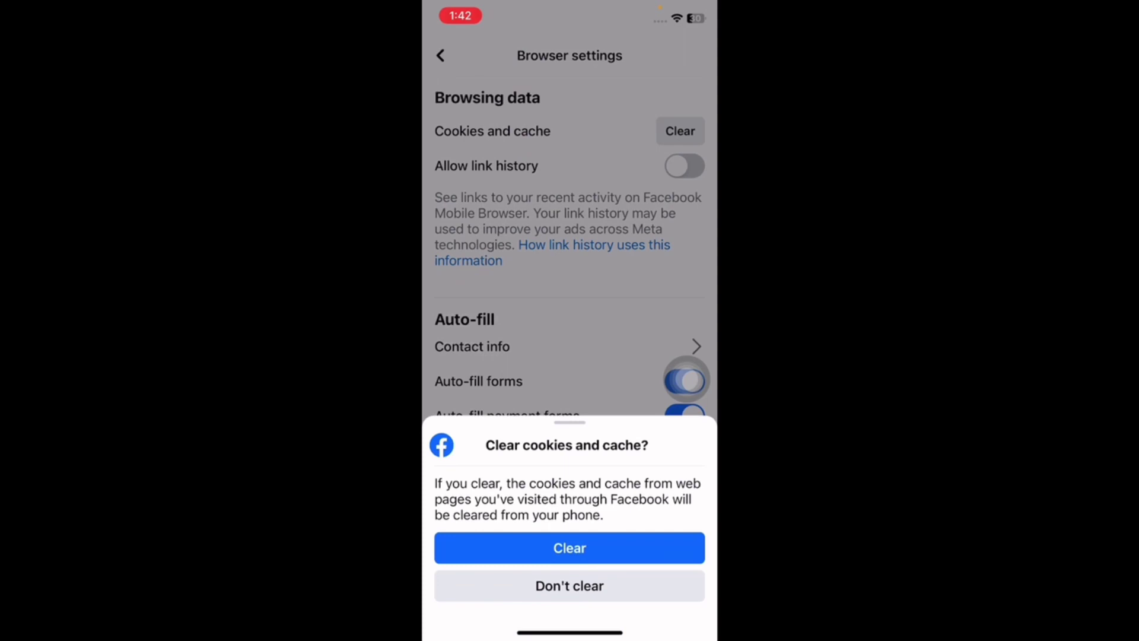
pyautogui.press('super')
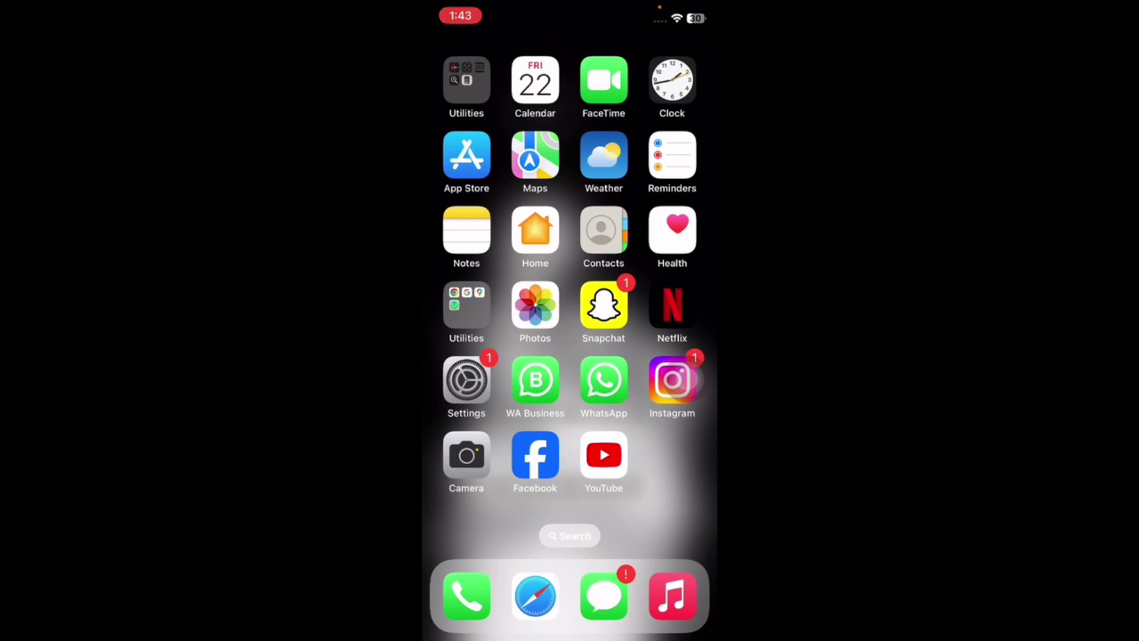
pyautogui.click(466, 156)
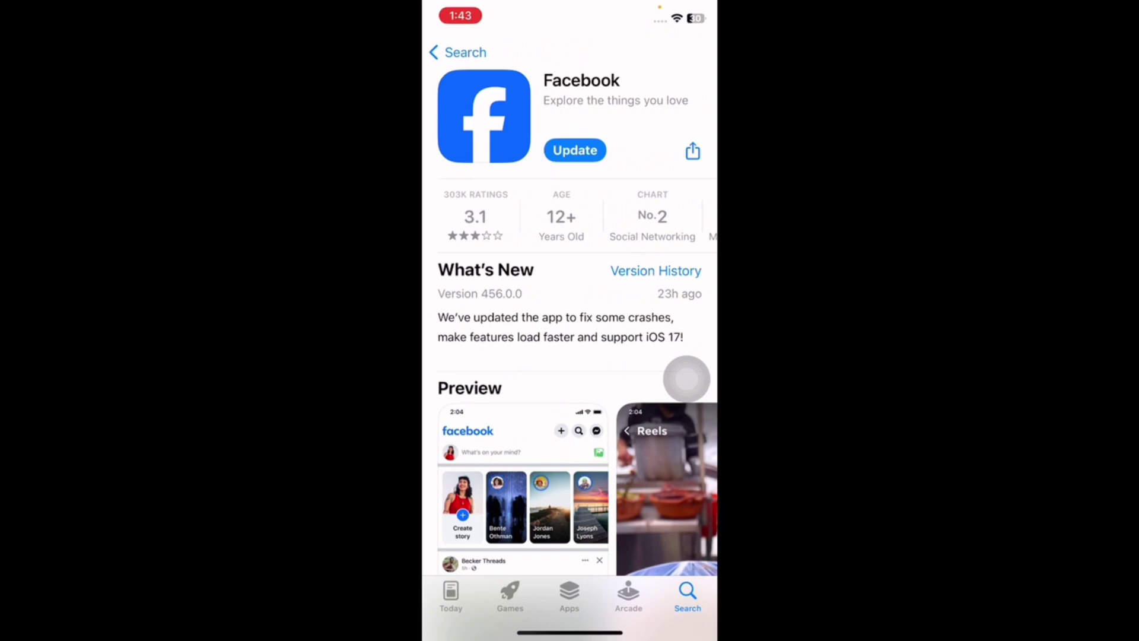
pyautogui.moveTo(570, 632); pyautogui.dragTo(569, 356)
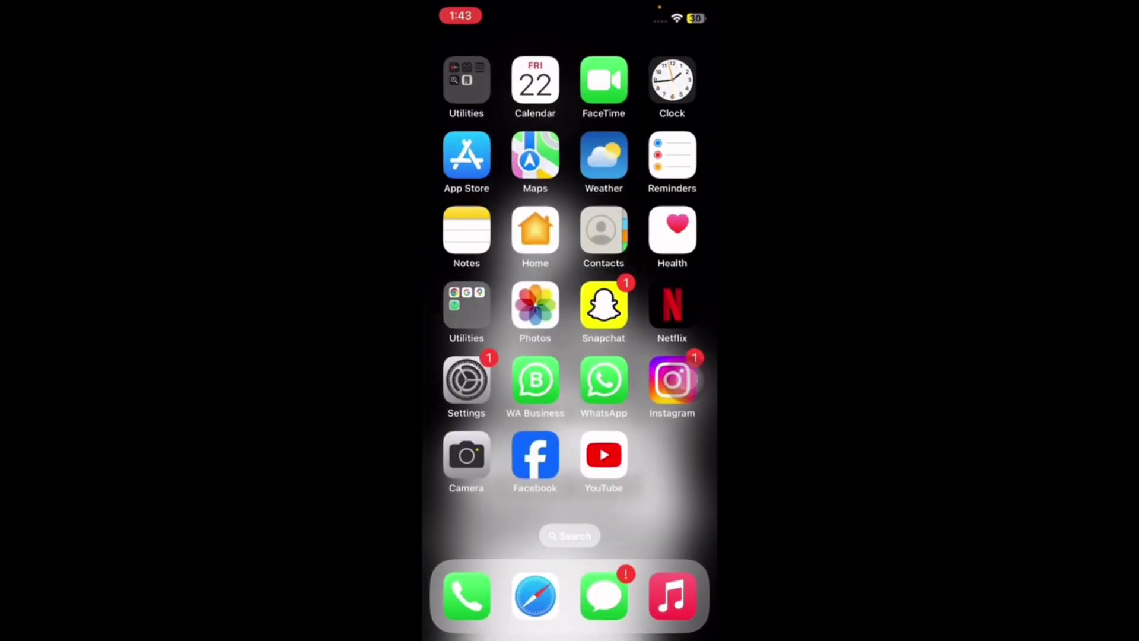
# Step: Switch off the Low Power Mode toggle on the Settings Battery page
pyautogui.click(467, 381)
pyautogui.scroll(-2, 570, 445)
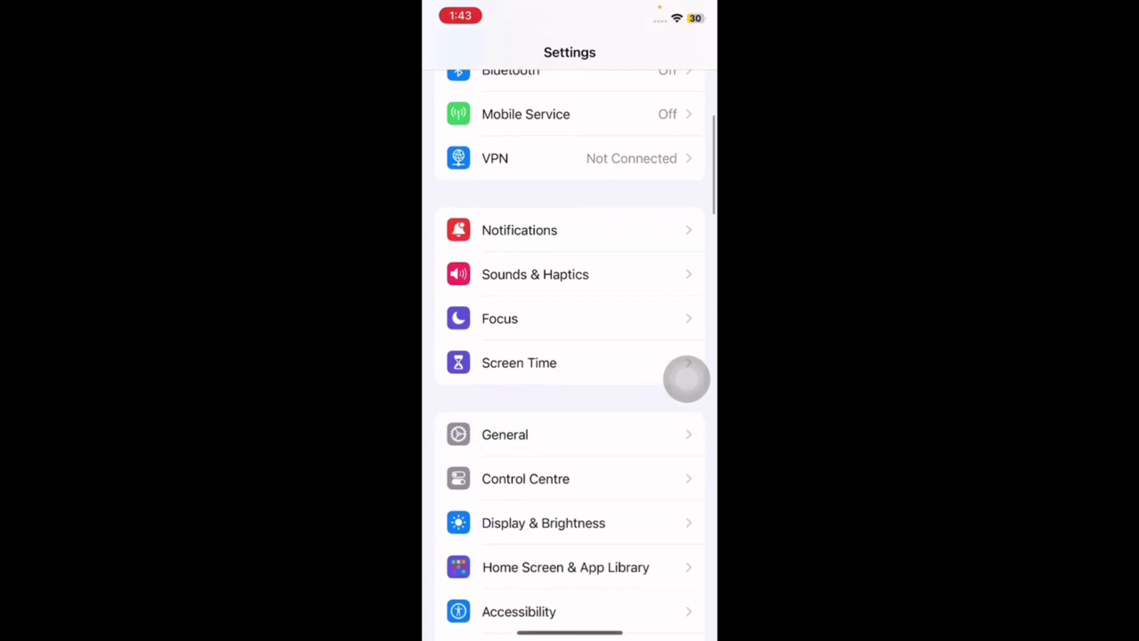
pyautogui.scroll(-5, 570, 356)
pyautogui.scroll(-3, 569, 356)
pyautogui.click(570, 337)
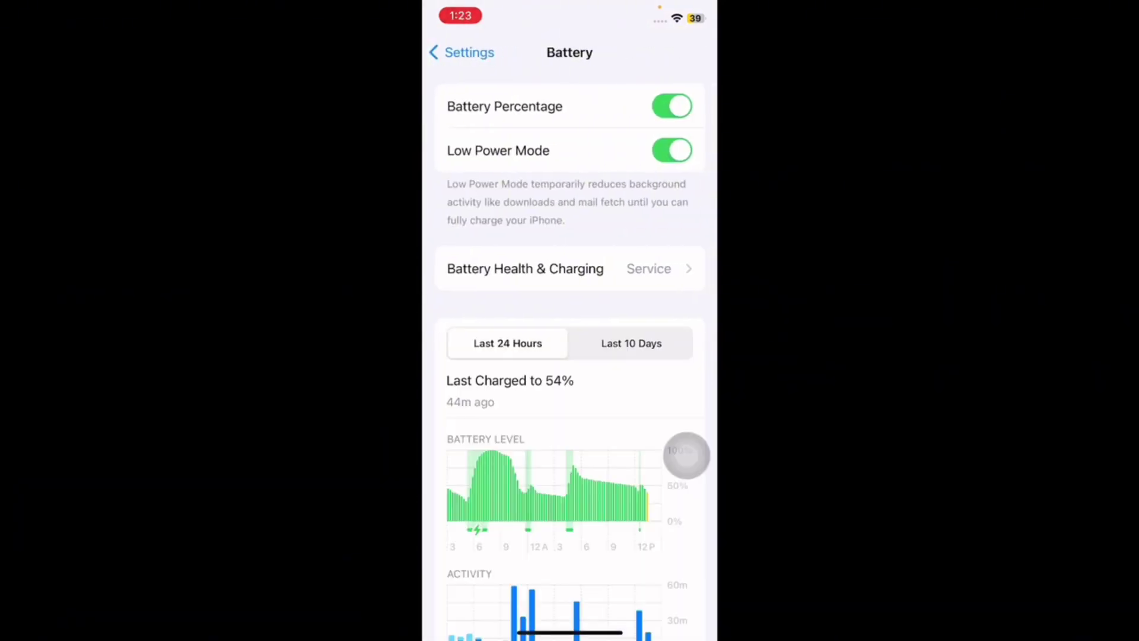
pyautogui.click(671, 151)
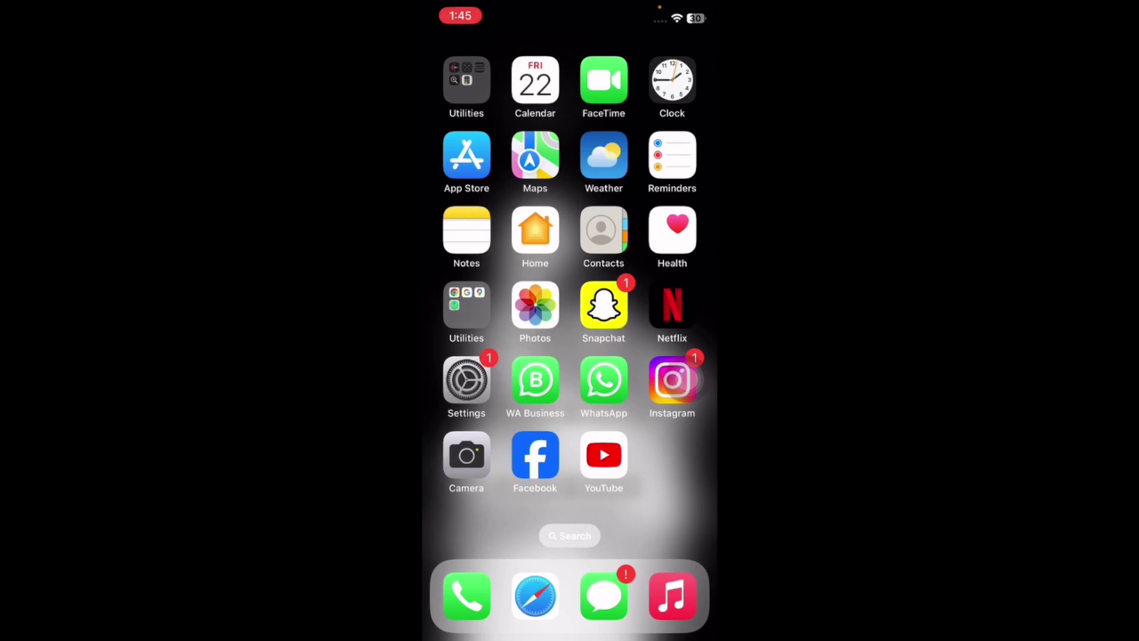
# Step: Offload Facebook from Settings > General > iPhone Storage
pyautogui.click(467, 381)
pyautogui.click(534, 619)
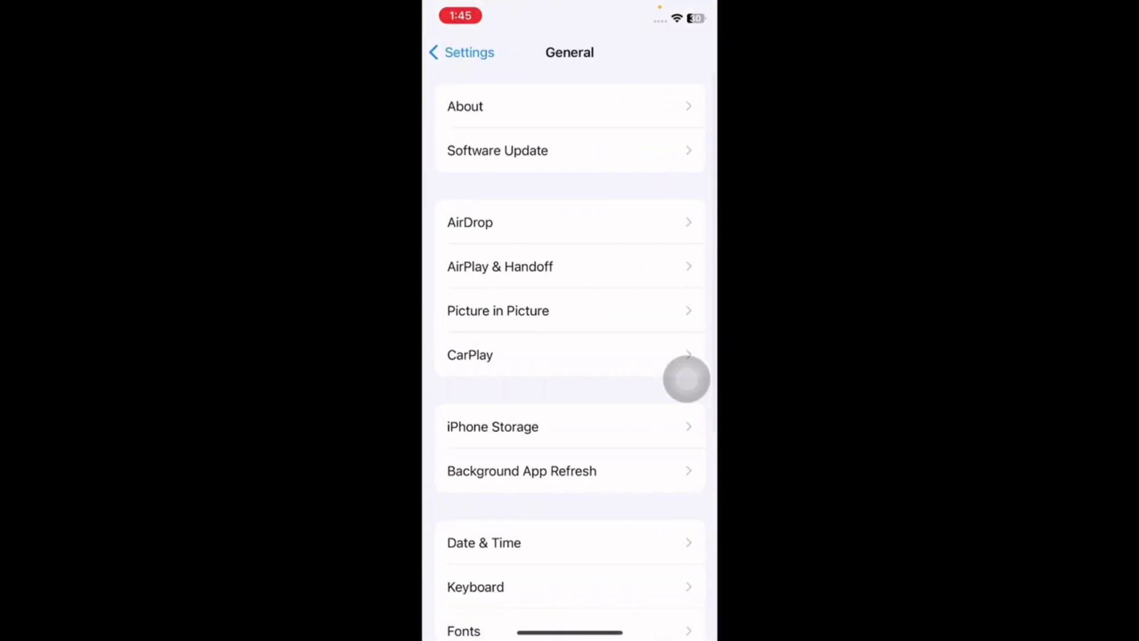
pyautogui.click(534, 426)
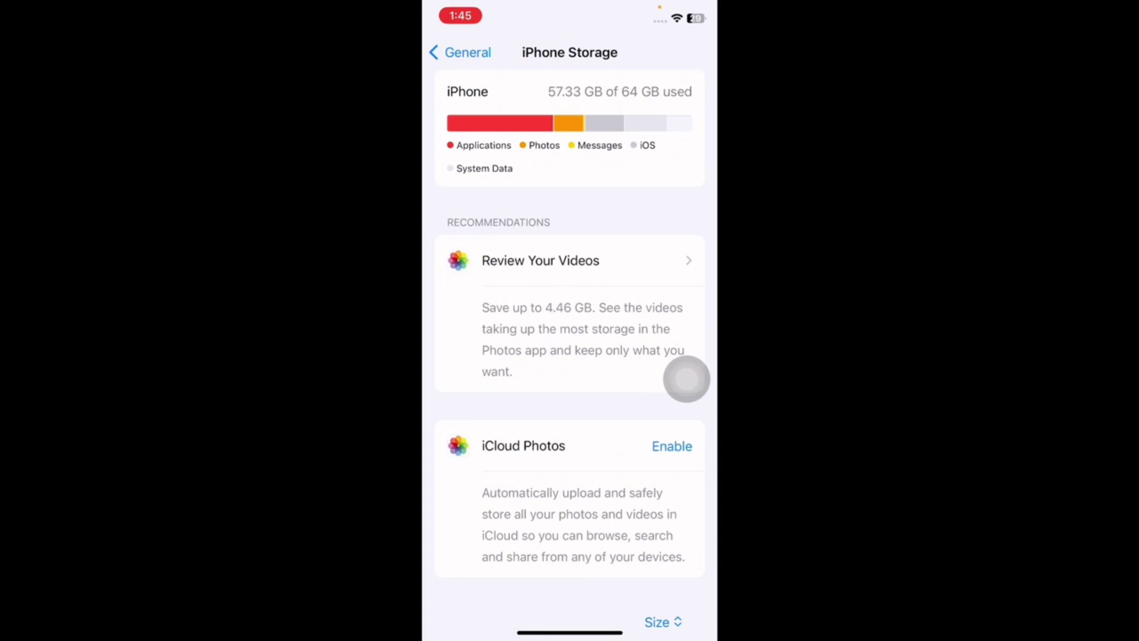
pyautogui.scroll(-10, 569, 356)
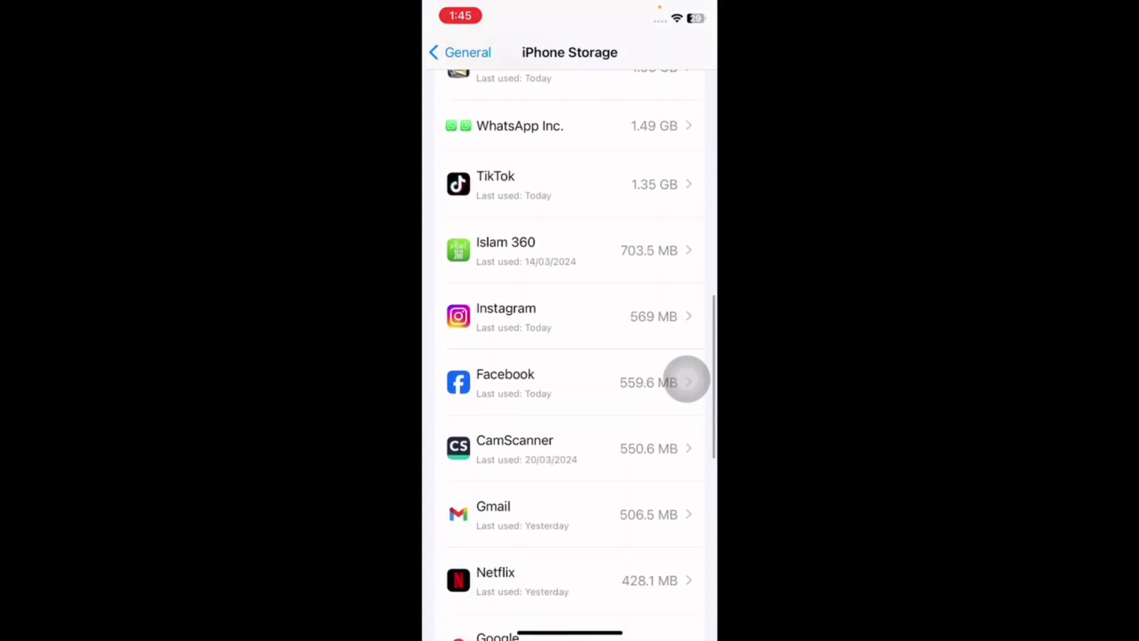
pyautogui.click(551, 382)
pyautogui.click(570, 304)
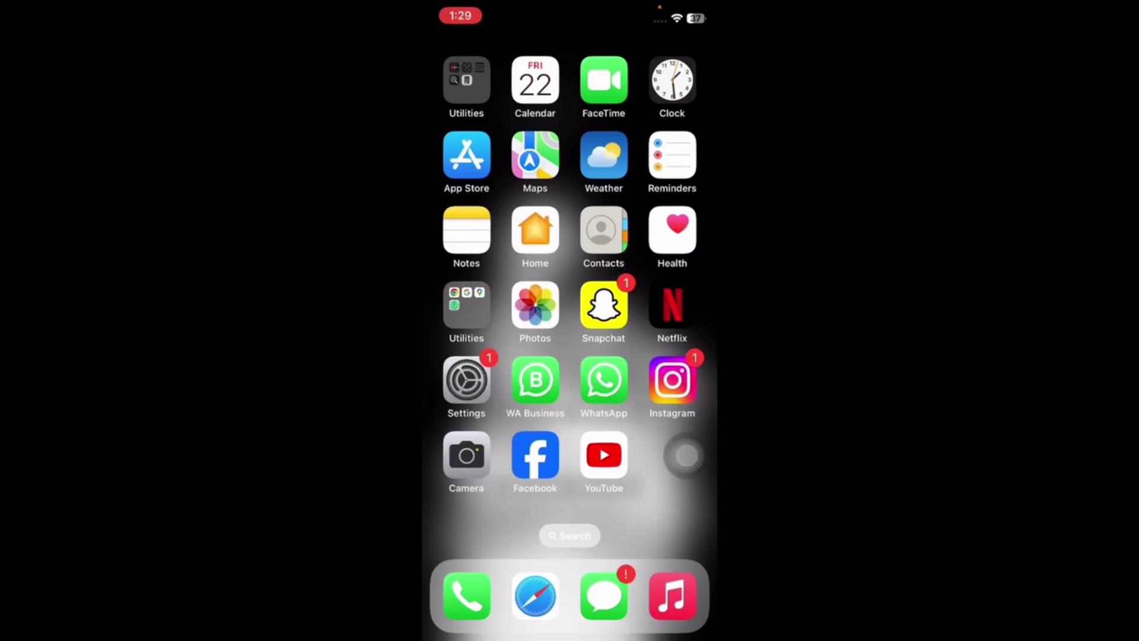
pyautogui.click(466, 381)
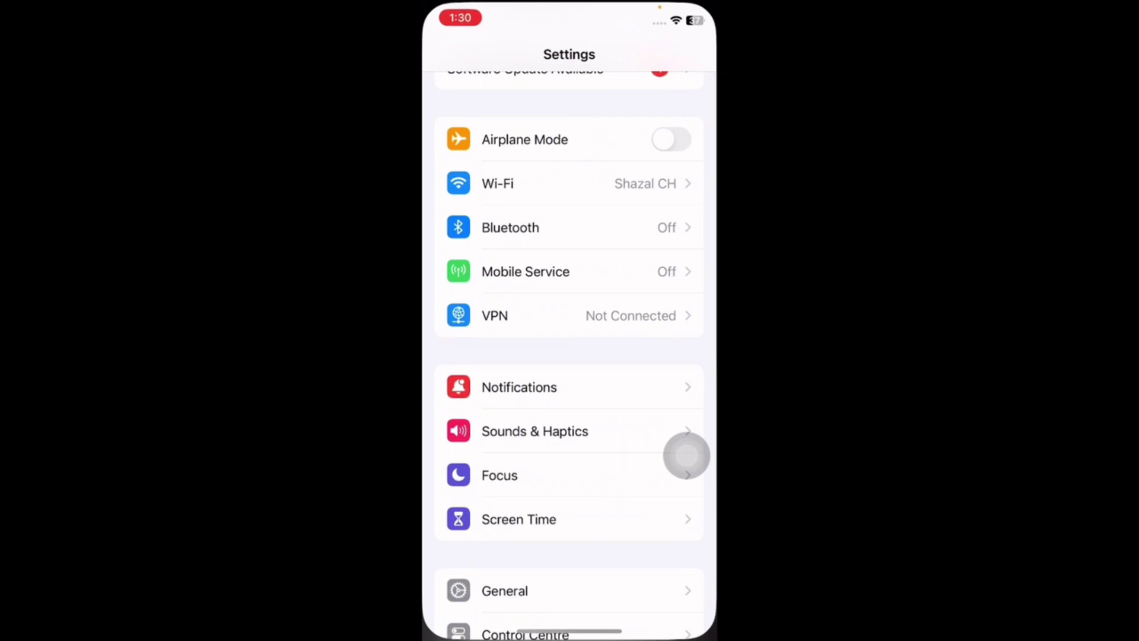
pyautogui.click(570, 590)
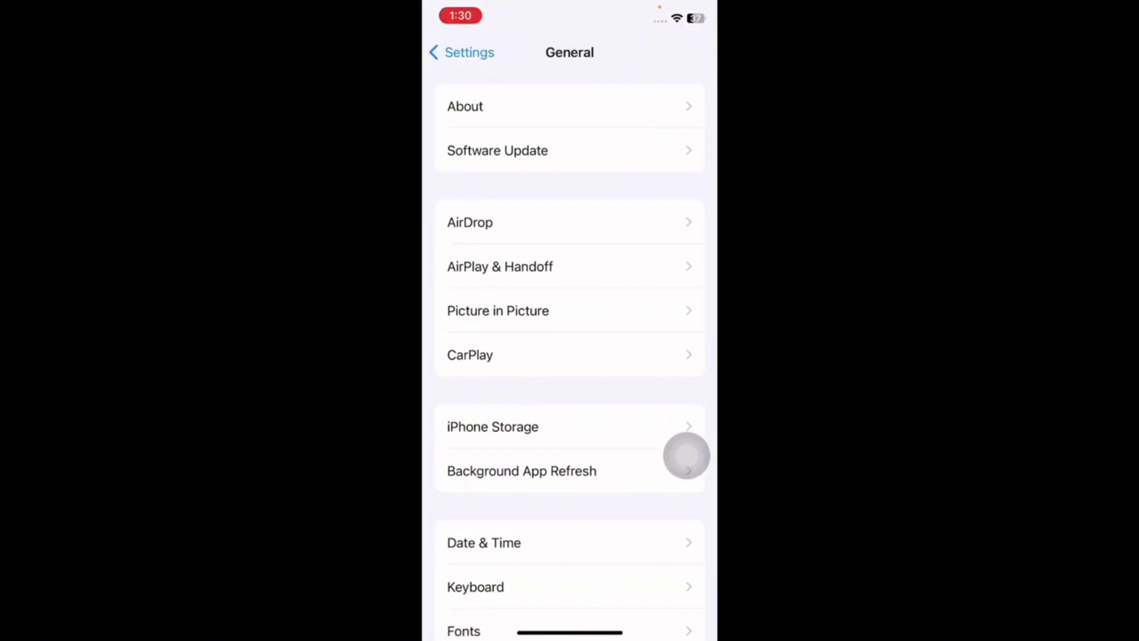
pyautogui.click(570, 150)
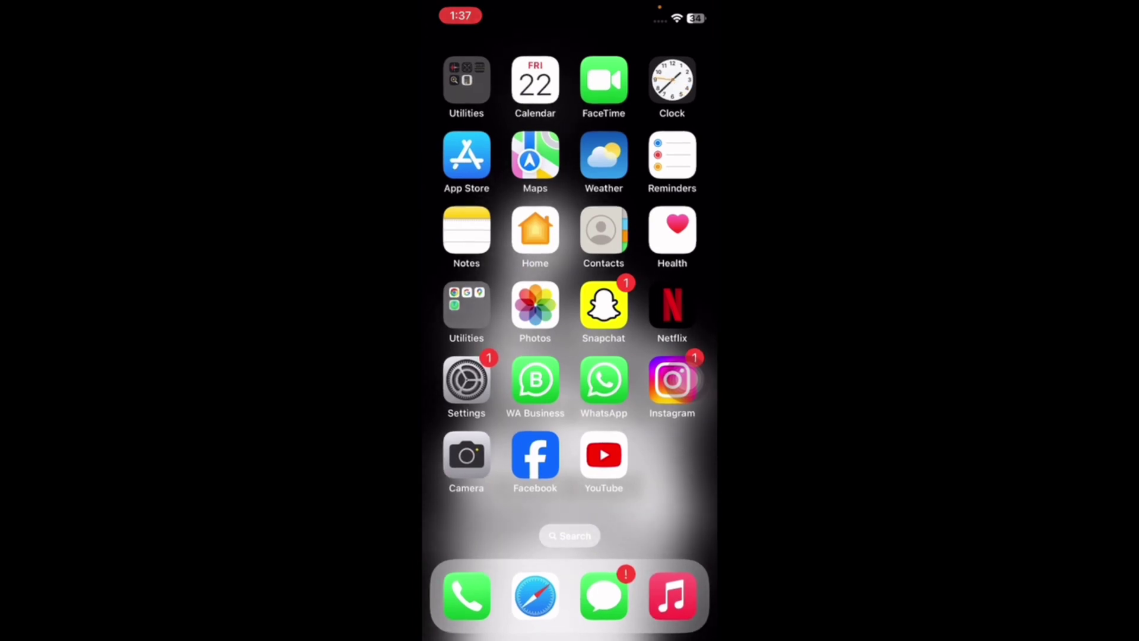
pyautogui.click(466, 381)
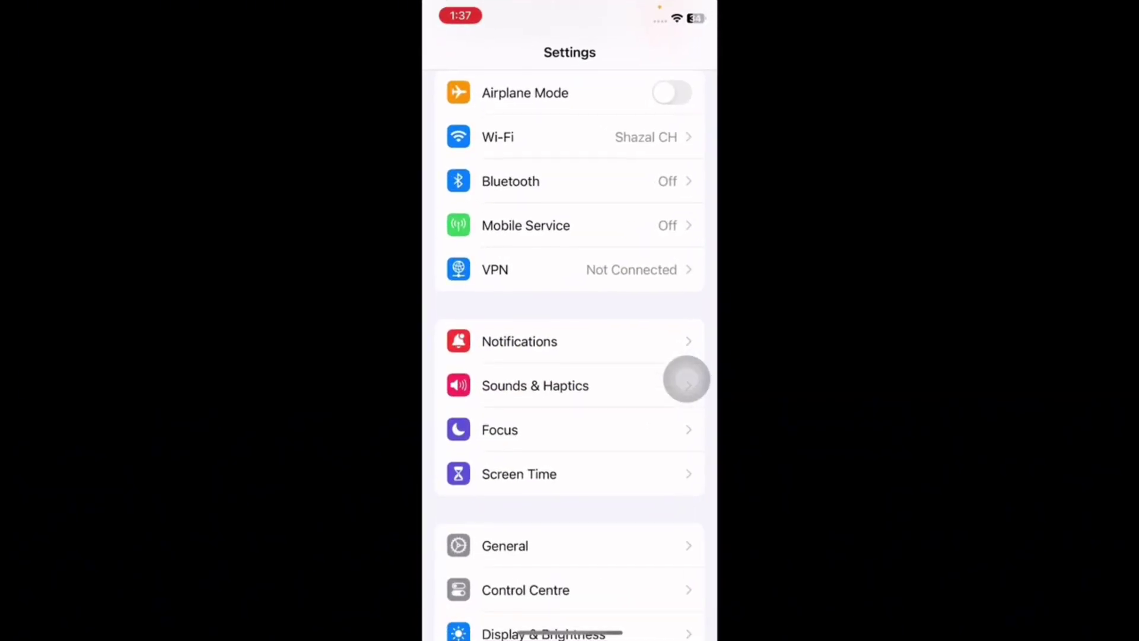
pyautogui.click(570, 545)
pyautogui.scroll(-6, 570, 357)
pyautogui.scroll(-4, 570, 356)
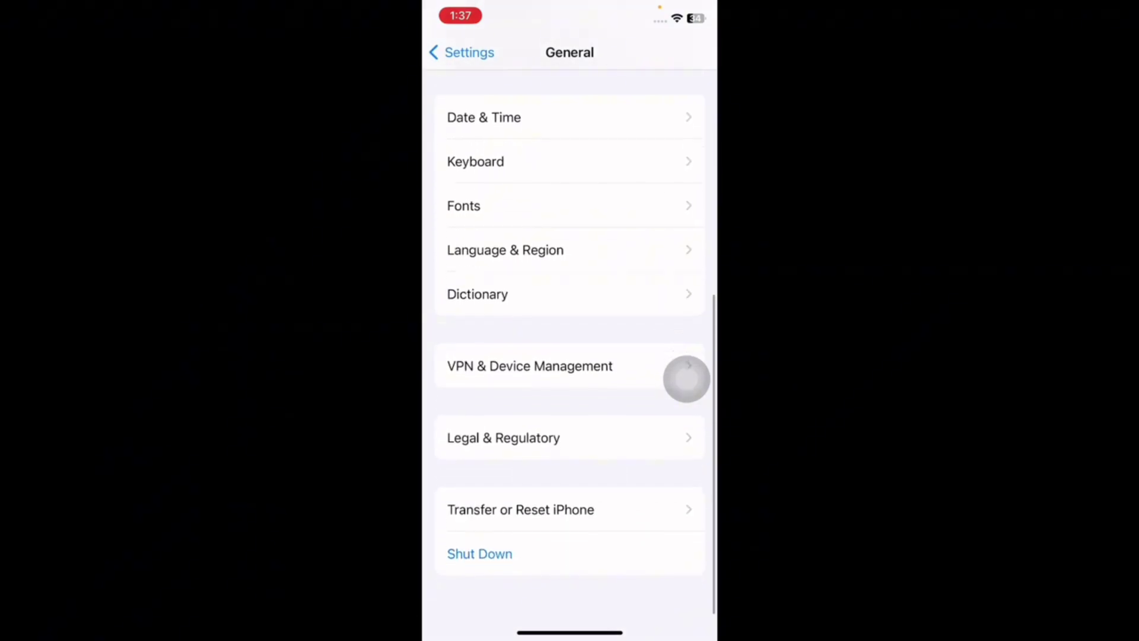
pyautogui.click(570, 518)
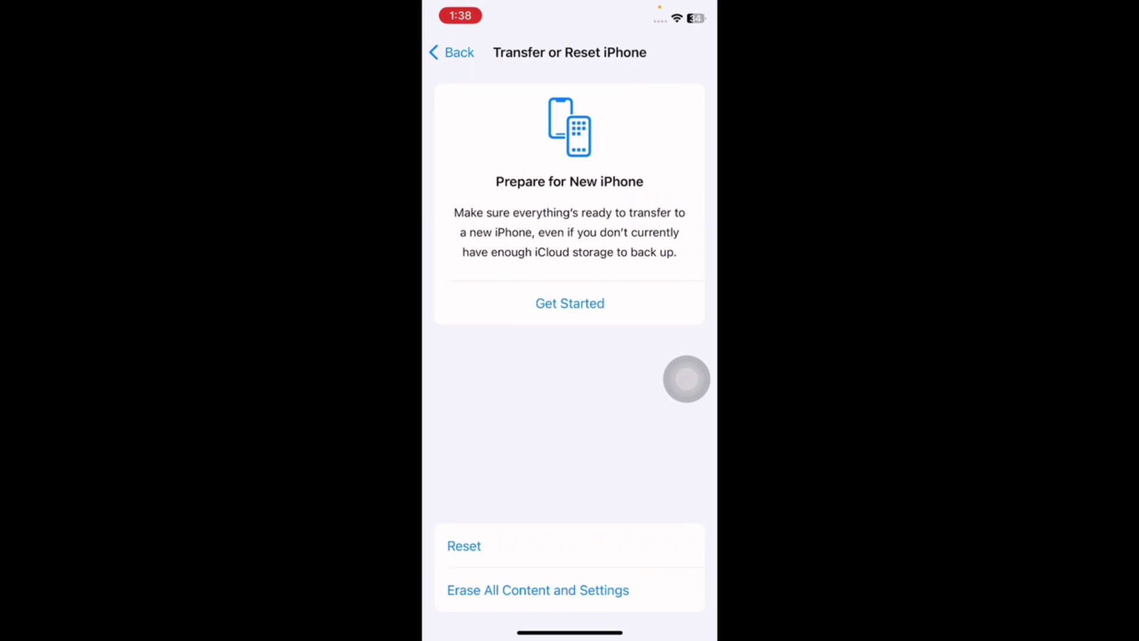
pyautogui.click(538, 590)
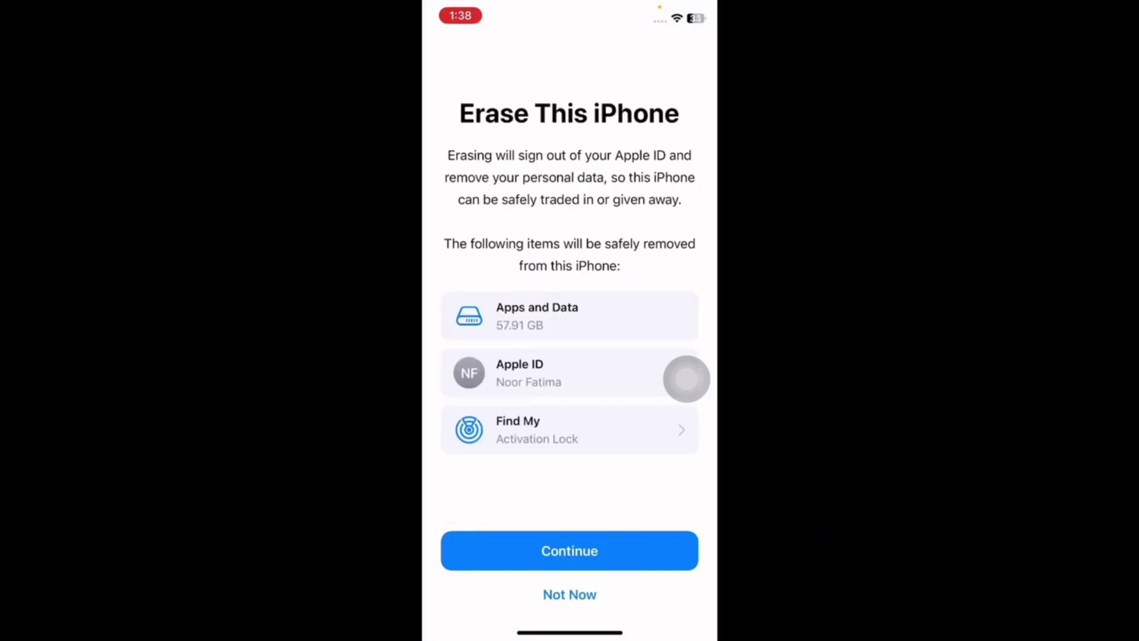